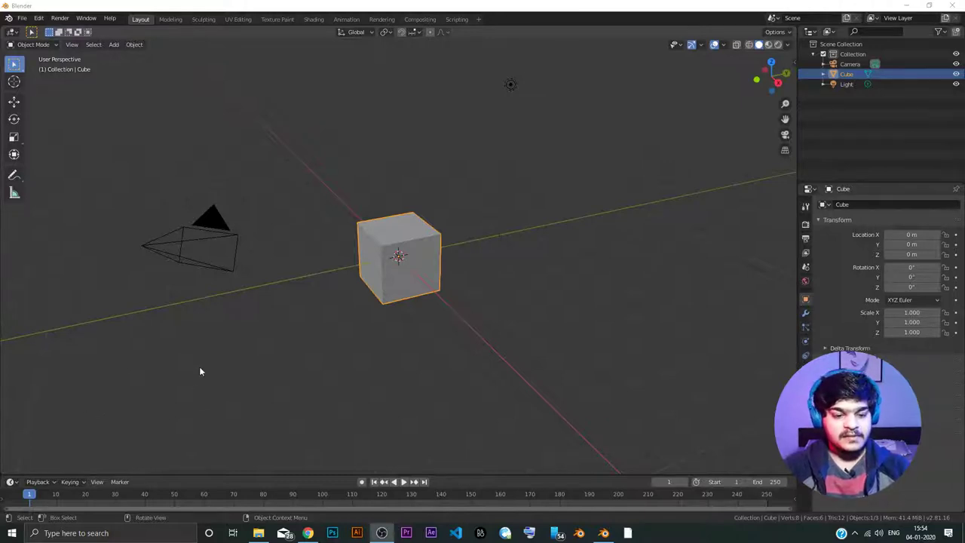
# Step: Deselect the cube, dismiss the Object Context Menu, and keep the area as 3D Viewport
pyautogui.click(240, 342)
pyautogui.rightClick(240, 342)
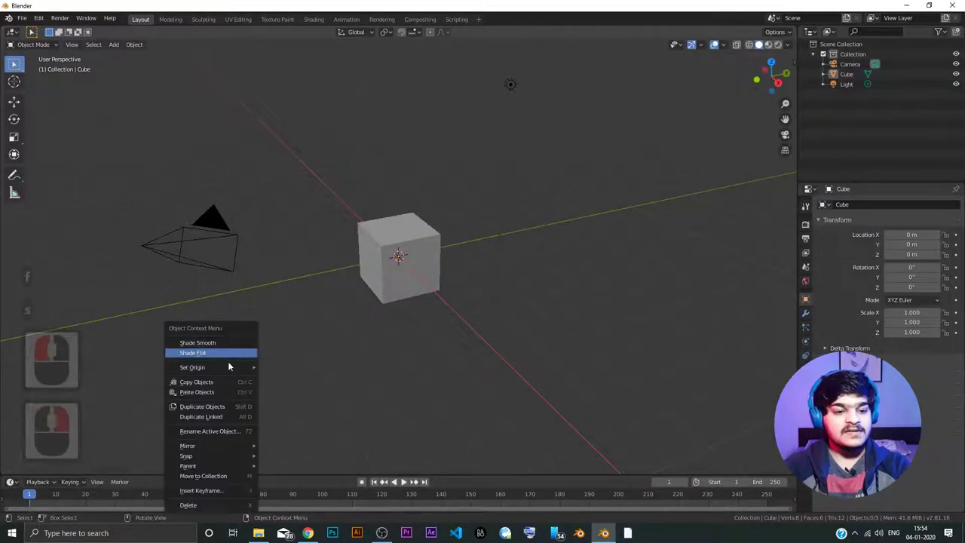
pyautogui.click(126, 335)
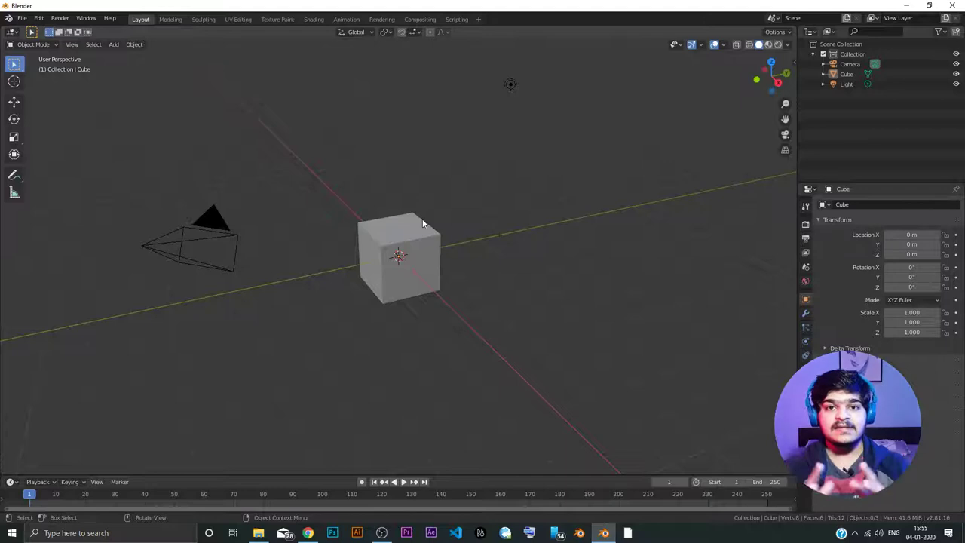
pyautogui.click(12, 33)
pyautogui.click(42, 69)
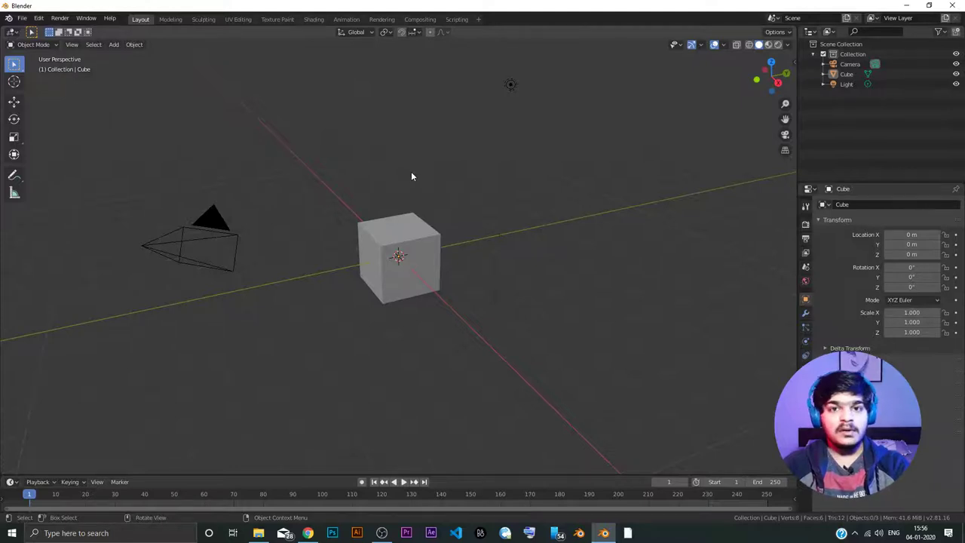
# Step: Orbit the viewport slightly around the cube with two small middle-mouse drags
pyautogui.moveTo(411, 177)
pyautogui.mouseDown(button='middle')
pyautogui.moveTo(445, 173)
pyautogui.moveTo(370, 172)
pyautogui.moveTo(336, 187)
pyautogui.moveTo(452, 194)
pyautogui.moveTo(463, 181)
pyautogui.moveTo(355, 170)
pyautogui.moveTo(490, 173)
pyautogui.moveTo(389, 173)
pyautogui.moveTo(450, 176)
pyautogui.moveTo(424, 175)
pyautogui.mouseUp(button='middle')
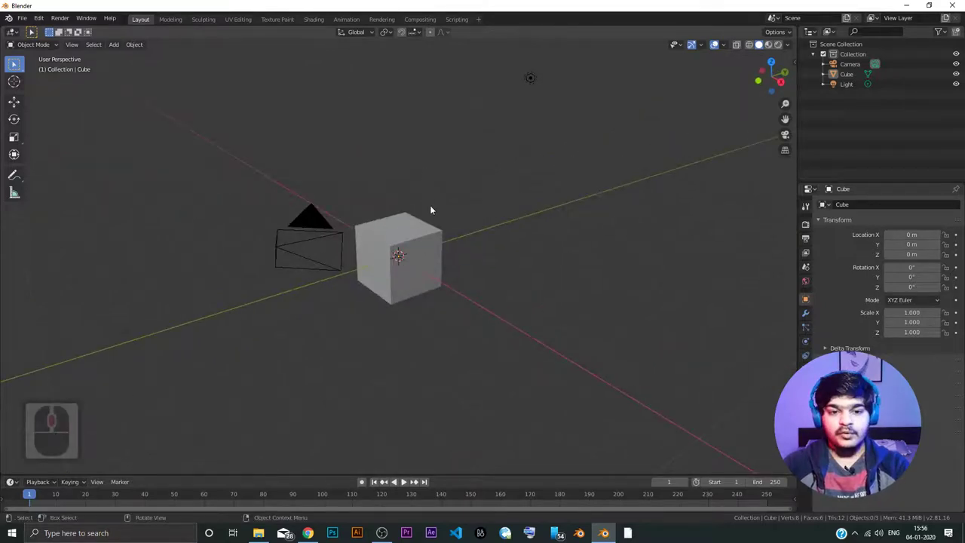
pyautogui.moveTo(437, 201)
pyautogui.mouseDown(button='middle')
pyautogui.moveTo(379, 198)
pyautogui.moveTo(543, 201)
pyautogui.moveTo(256, 192)
pyautogui.moveTo(389, 180)
pyautogui.moveTo(392, 221)
pyautogui.moveTo(400, 201)
pyautogui.moveTo(517, 198)
pyautogui.moveTo(336, 205)
pyautogui.moveTo(551, 201)
pyautogui.moveTo(374, 205)
pyautogui.moveTo(518, 180)
pyautogui.moveTo(375, 195)
pyautogui.moveTo(423, 199)
pyautogui.mouseUp(button='middle')
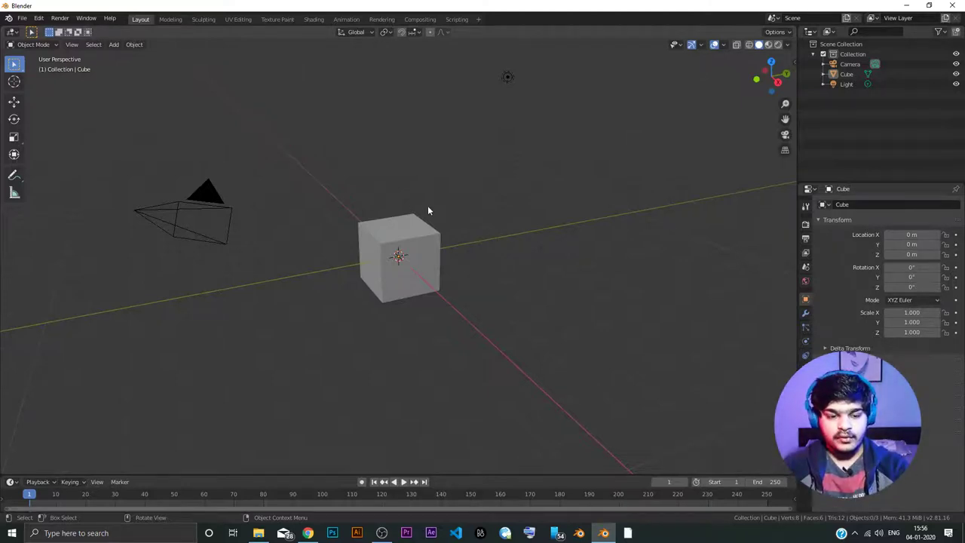
# Step: Pan the view until the camera reappears, then orbit to bring it beside the cube
pyautogui.keyDown('shift'); pyautogui.moveTo(428, 210); pyautogui.dragTo(442, 97, button='middle'); pyautogui.keyUp('shift')
pyautogui.keyDown('shift'); pyautogui.moveTo(536, 119); pyautogui.dragTo(474, 160, button='middle'); pyautogui.keyUp('shift')
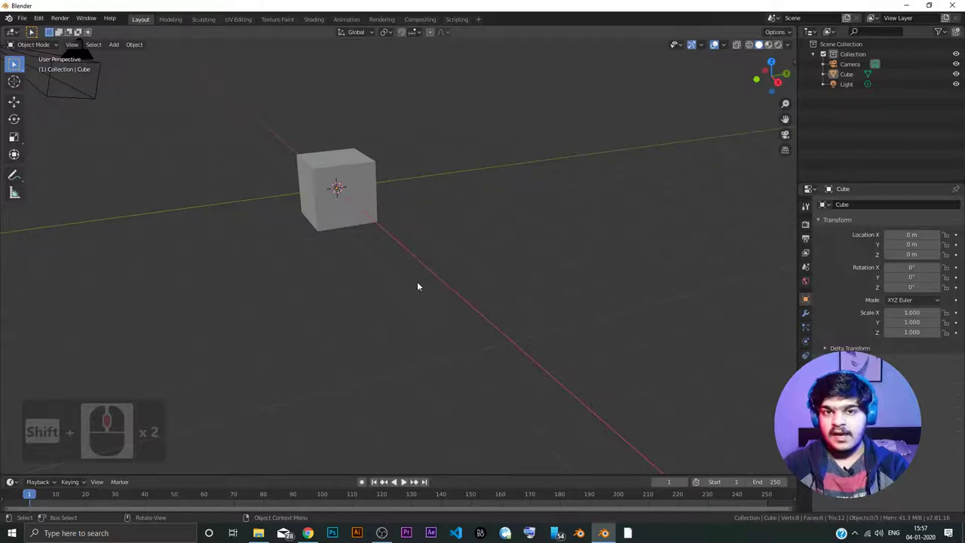
pyautogui.moveTo(372, 211); pyautogui.dragTo(310, 149, button='middle')
# Step: Zoom in and out on the cube with the mouse wheel
pyautogui.click(337, 153)
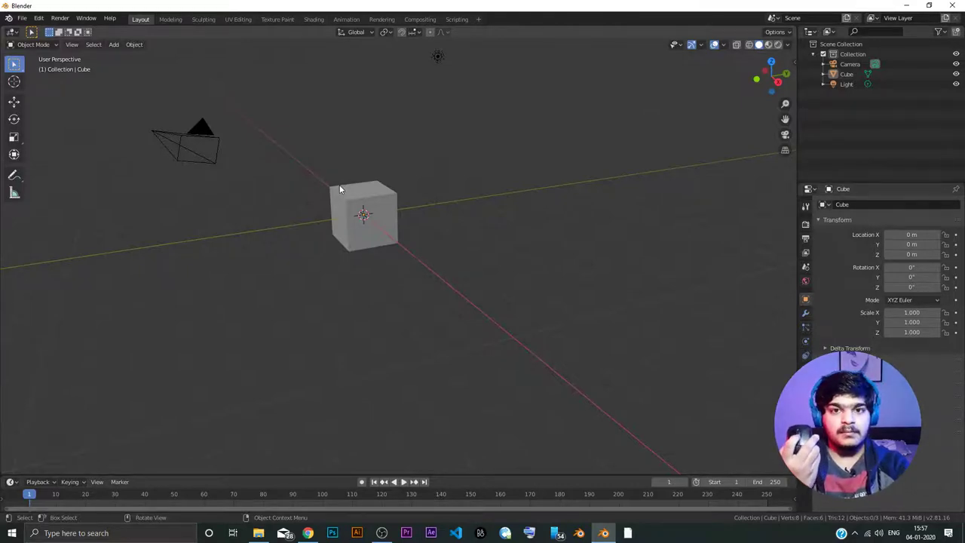
pyautogui.scroll(5, 339, 187)
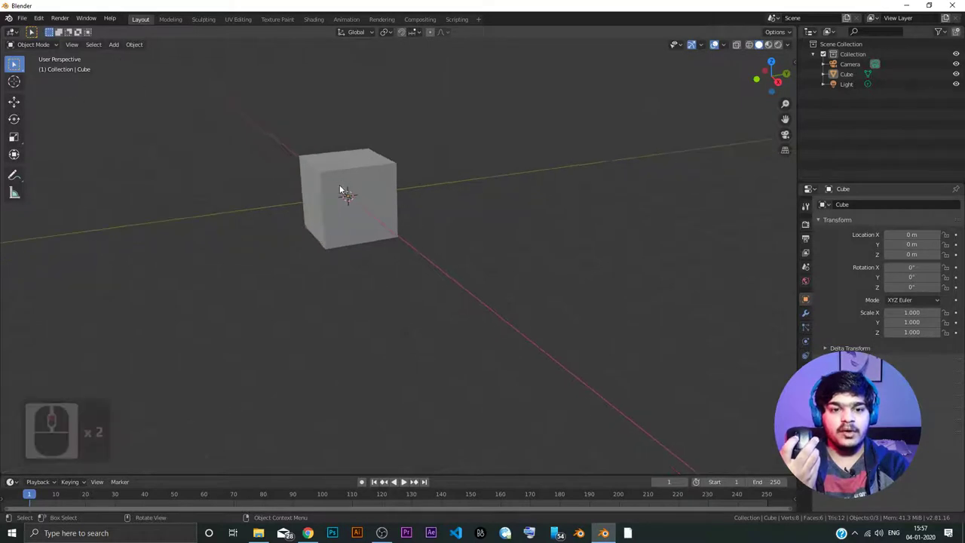
pyautogui.scroll(2, 339, 189)
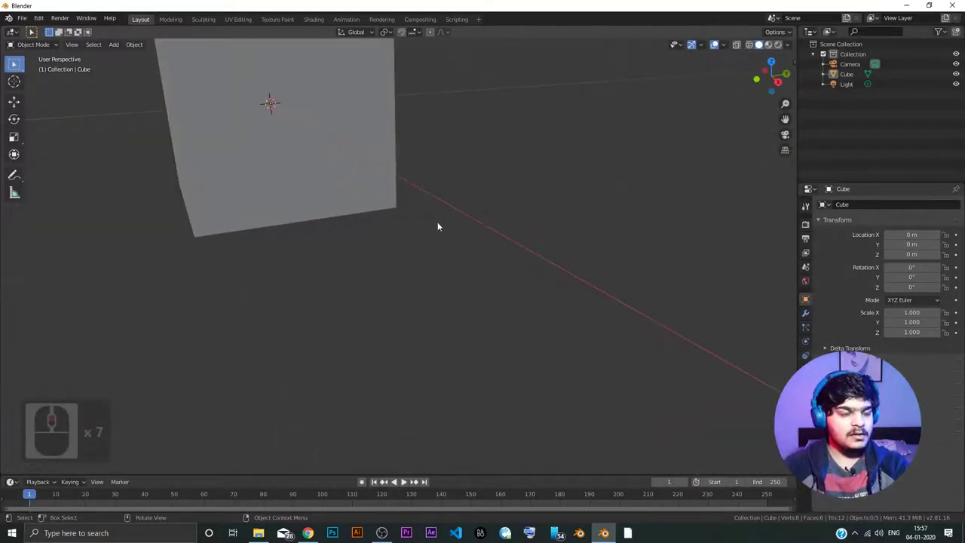
pyautogui.scroll(4, 309, 310)
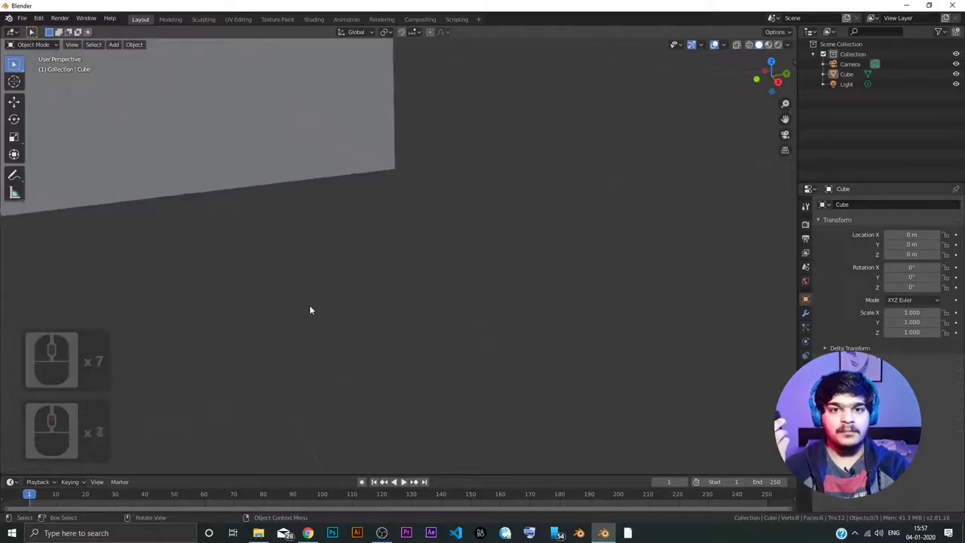
pyautogui.scroll(-7, 309, 310)
pyautogui.scroll(-14, 309, 310)
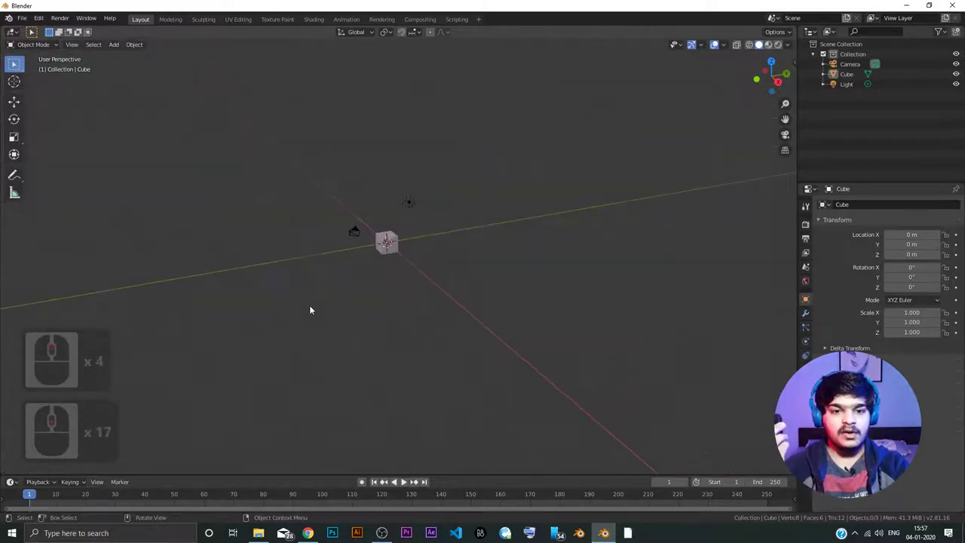
pyautogui.scroll(8, 309, 310)
pyautogui.scroll(6, 309, 310)
pyautogui.scroll(-13, 309, 310)
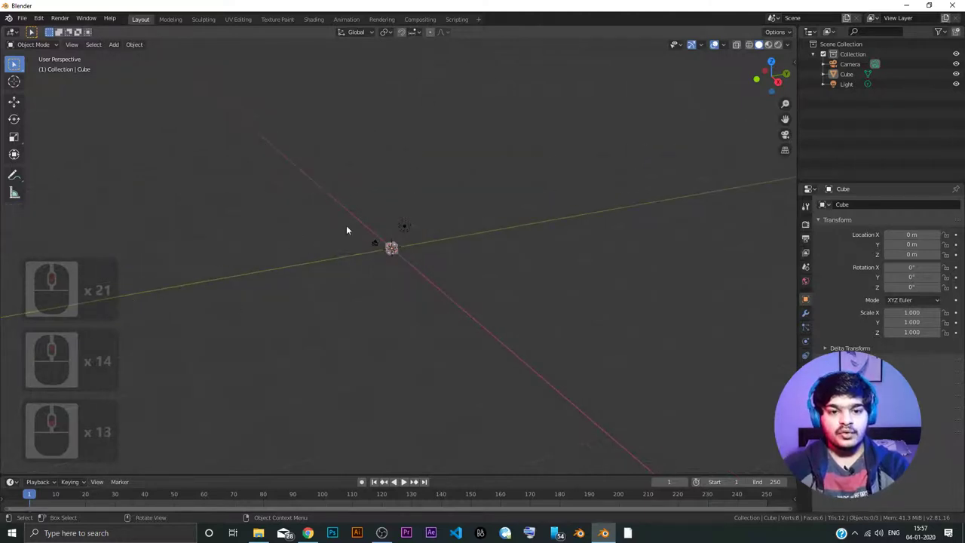
pyautogui.scroll(9, 376, 245)
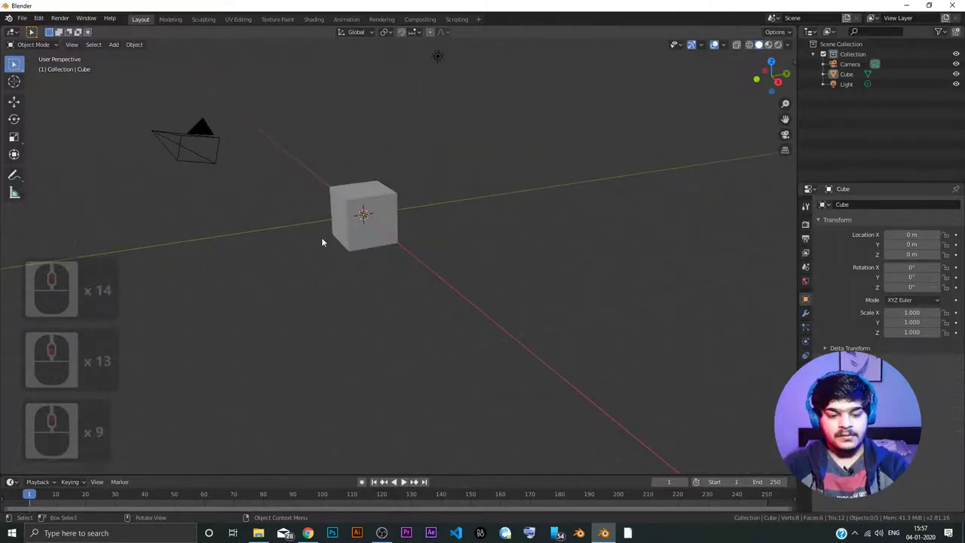
# Step: Pan the scene down-right, orbit the camera around the cube, and zoom back in
pyautogui.keyDown('shift'); pyautogui.moveTo(321, 229); pyautogui.dragTo(360, 272, button='middle'); pyautogui.keyUp('shift')
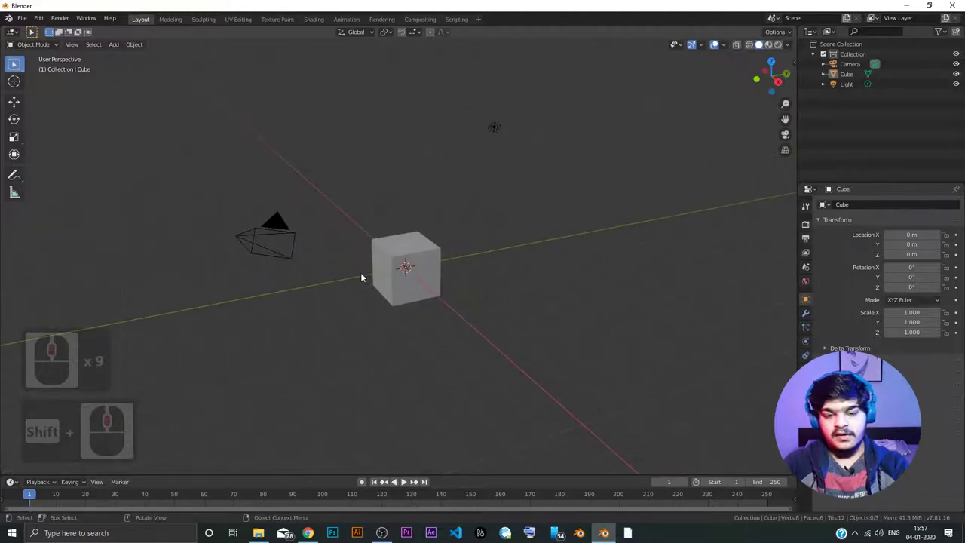
pyautogui.moveTo(364, 216); pyautogui.dragTo(427, 204, button='middle')
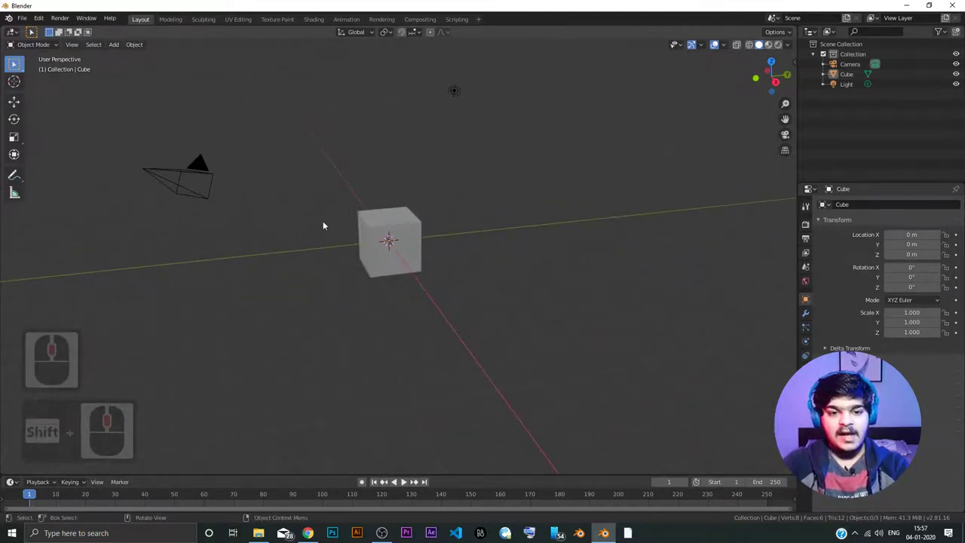
pyautogui.scroll(-9, 410, 228)
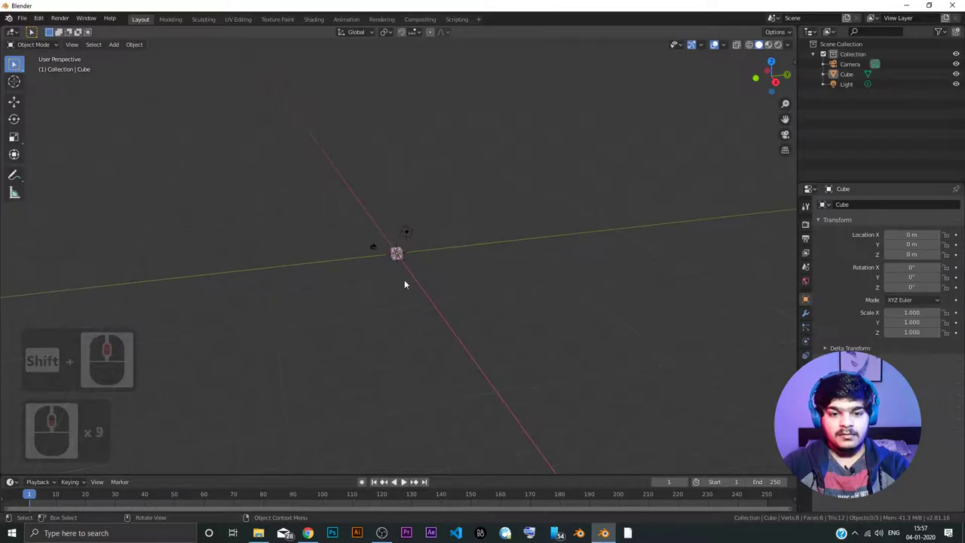
pyautogui.scroll(5, 401, 301)
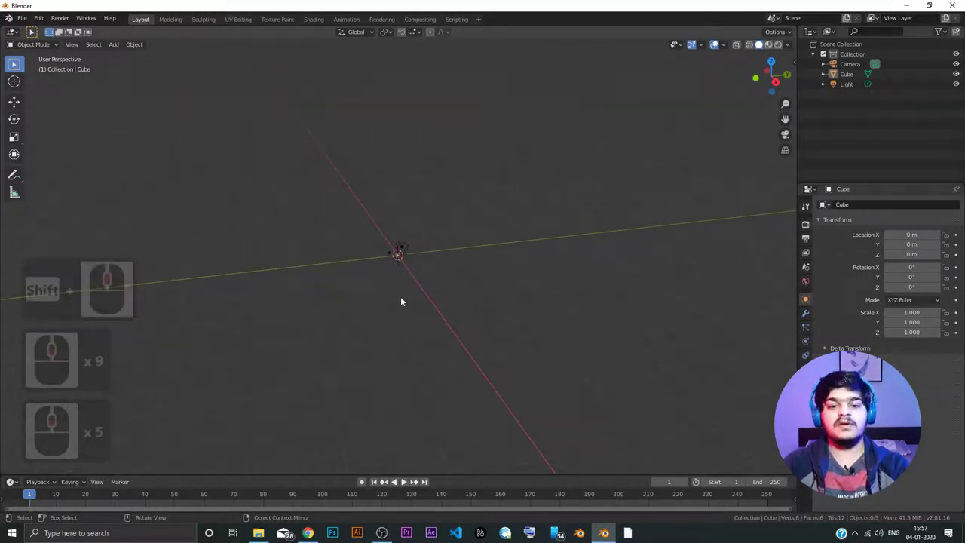
pyautogui.scroll(11, 400, 301)
pyautogui.scroll(3, 400, 302)
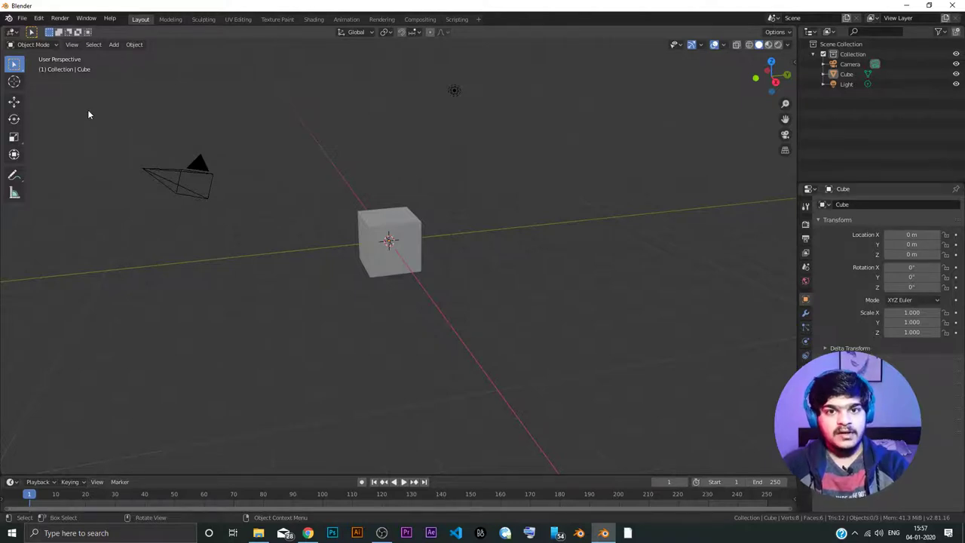
# Step: Turn on Emulate 3 Button Mouse under Preferences > Input, then close Preferences
pyautogui.click(42, 21)
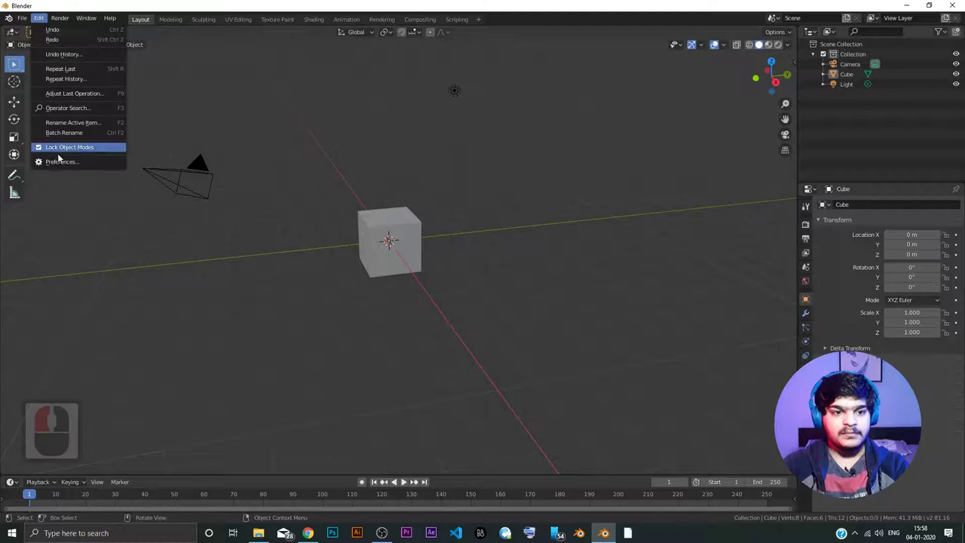
pyautogui.click(58, 159)
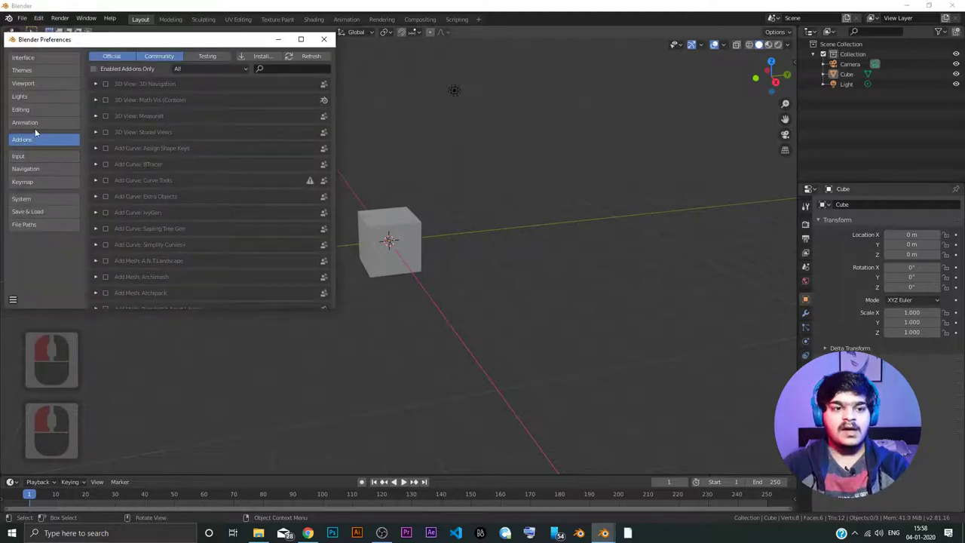
pyautogui.click(41, 157)
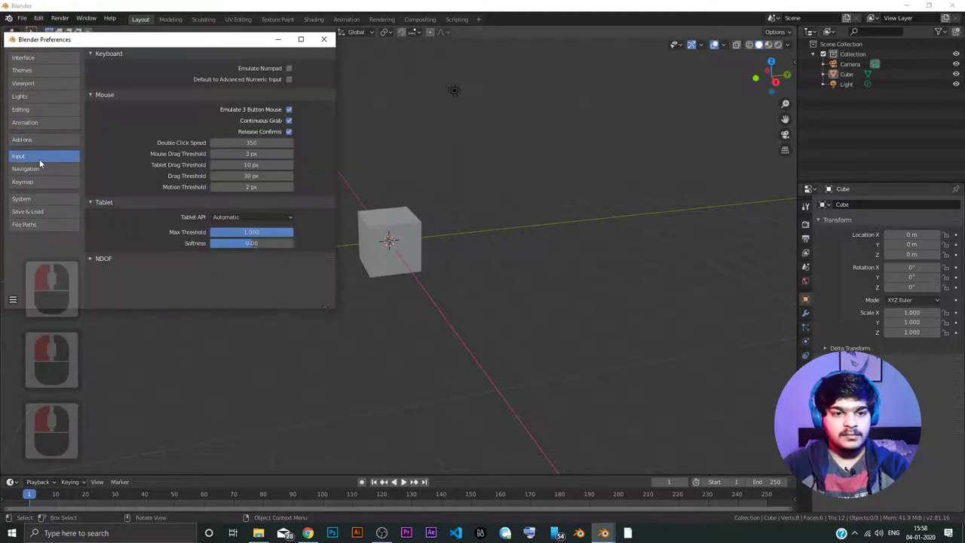
pyautogui.click(288, 110)
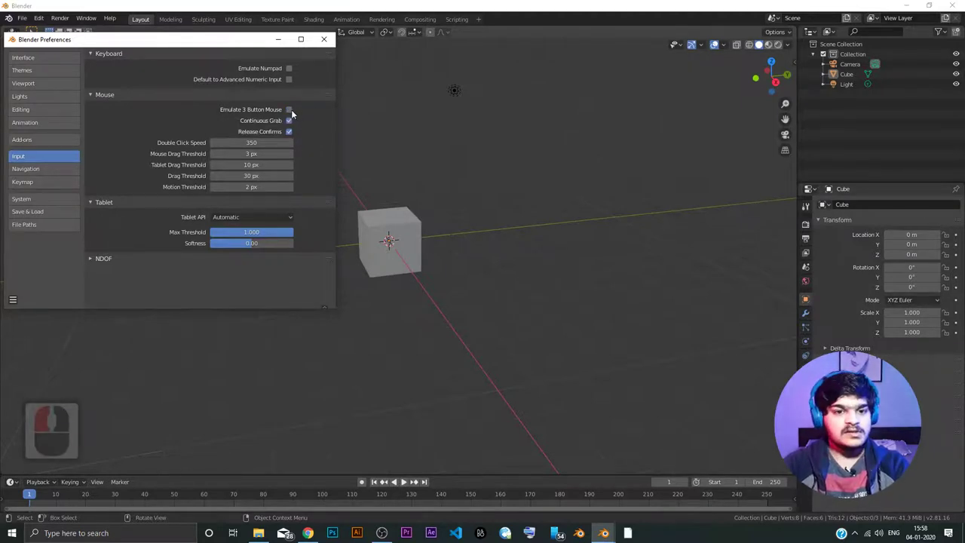
pyautogui.click(289, 110)
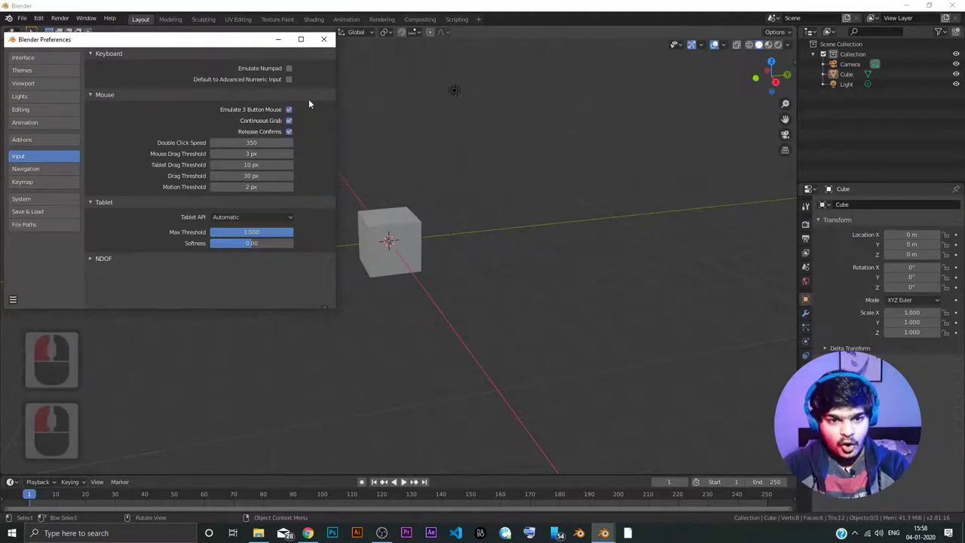
pyautogui.click(327, 42)
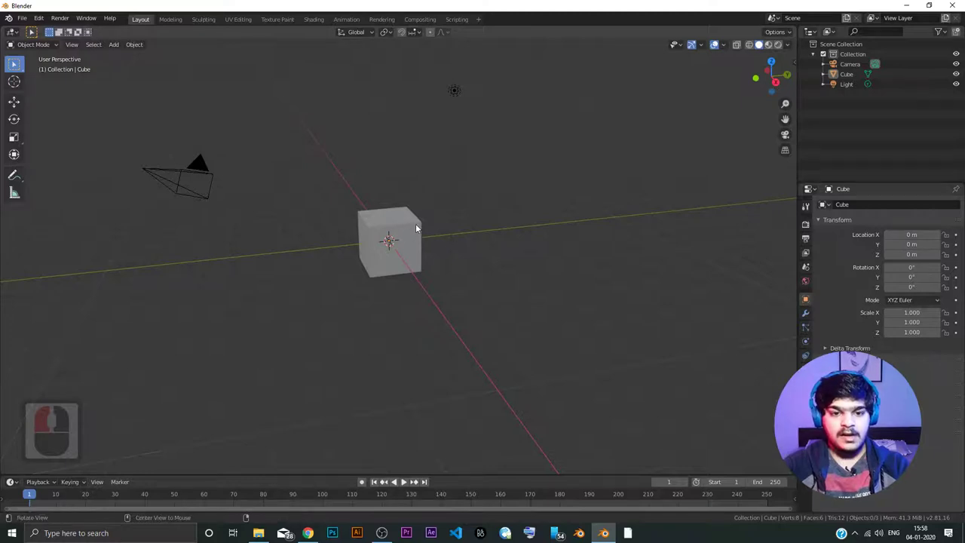
# Step: Alt-drag to orbit until the camera sits above the cube
pyautogui.moveTo(414, 223)
pyautogui.keyDown('alt'); pyautogui.mouseDown()
pyautogui.moveTo(442, 226)
pyautogui.moveTo(410, 229)
pyautogui.mouseUp(); pyautogui.keyUp('alt')
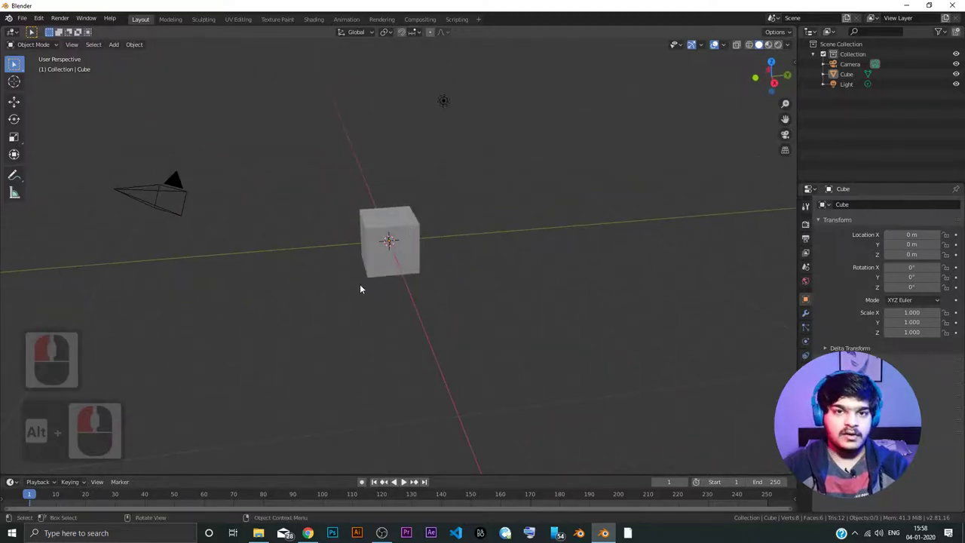
pyautogui.keyDown('alt'); pyautogui.moveTo(362, 283); pyautogui.dragTo(395, 264); pyautogui.keyUp('alt')
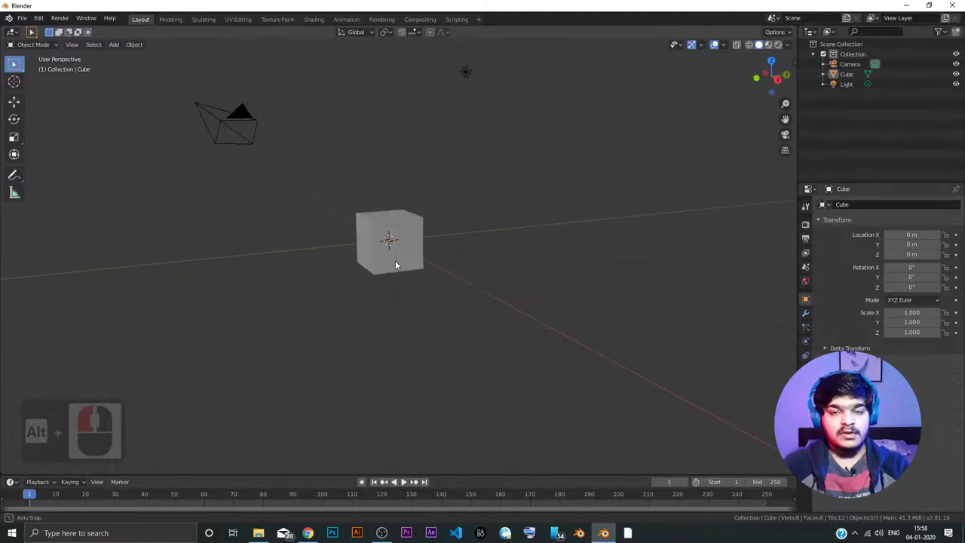
pyautogui.keyDown('alt'); pyautogui.click(395, 263); pyautogui.keyUp('alt')
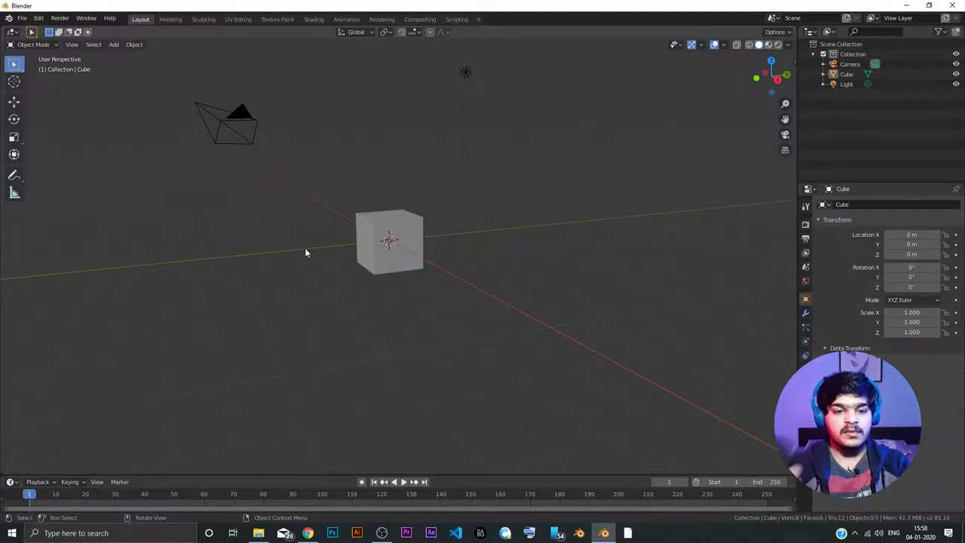
# Step: Orbit further to bring the camera beside the cube, then zoom and pan the cube right
pyautogui.keyDown('alt'); pyautogui.moveTo(309, 252); pyautogui.dragTo(364, 244); pyautogui.keyUp('alt')
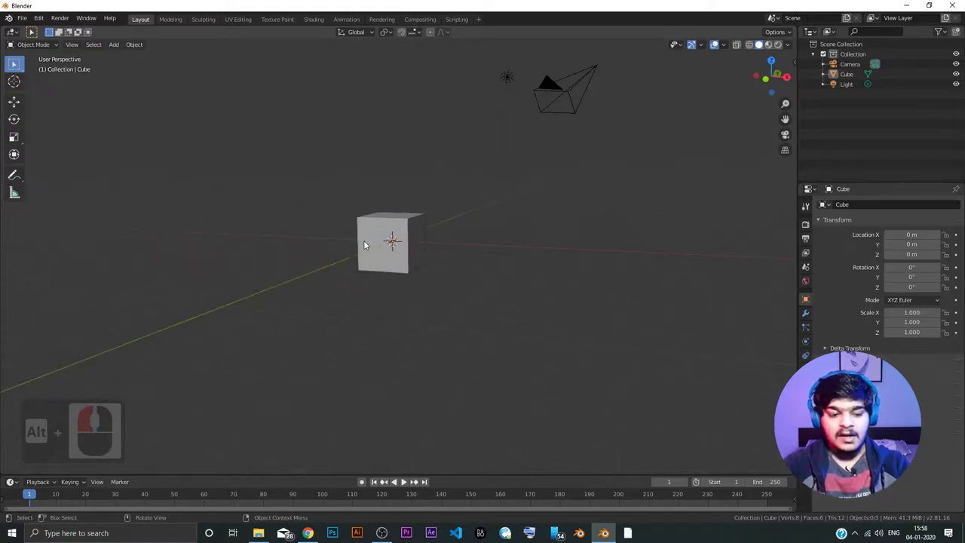
pyautogui.keyDown('alt'); pyautogui.moveTo(364, 244); pyautogui.dragTo(269, 226); pyautogui.keyUp('alt')
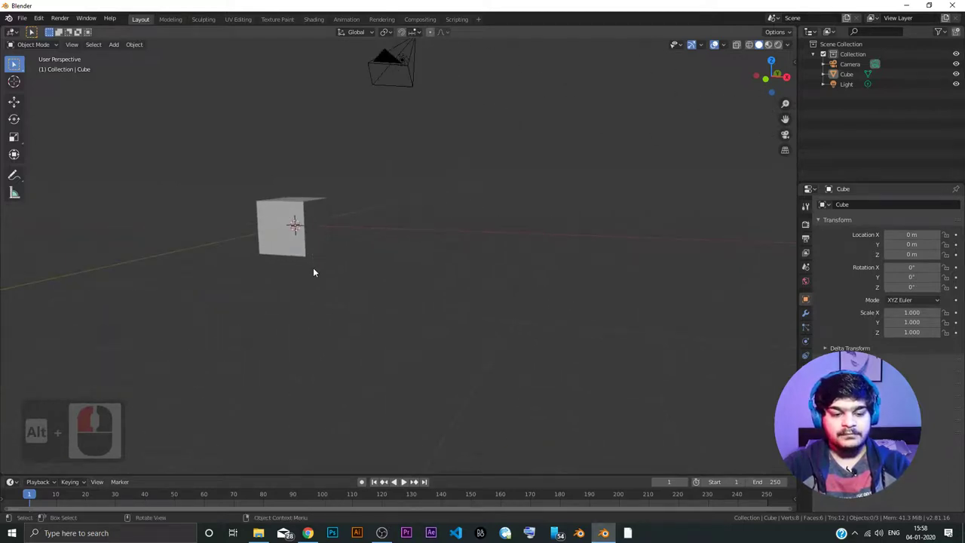
pyautogui.keyDown('alt'); pyautogui.moveTo(324, 231); pyautogui.dragTo(321, 259); pyautogui.keyUp('alt')
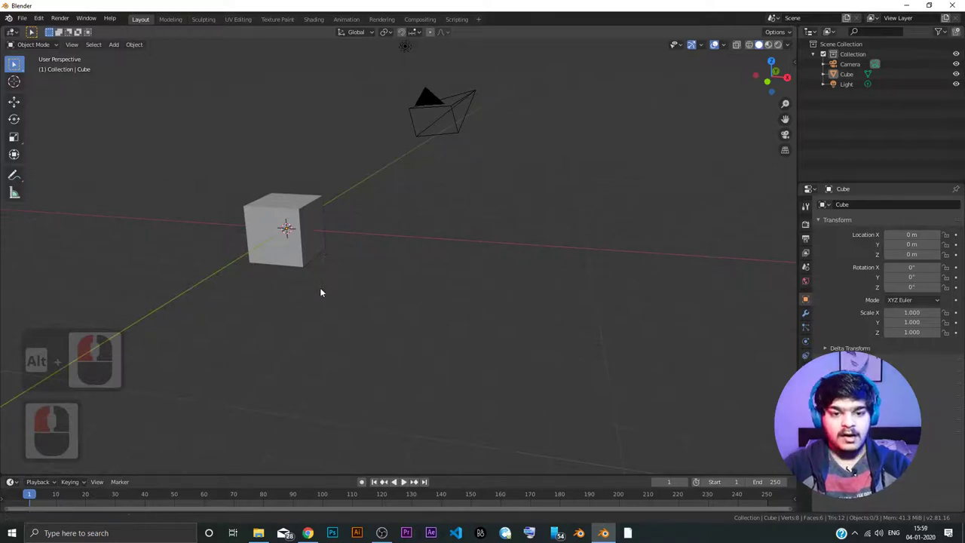
pyautogui.keyDown('ctrl'); pyautogui.moveTo(319, 291); pyautogui.dragTo(286, 256, button='middle'); pyautogui.keyUp('ctrl')
pyautogui.keyDown('shift'); pyautogui.moveTo(230, 218); pyautogui.dragTo(445, 237, button='middle'); pyautogui.keyUp('shift')
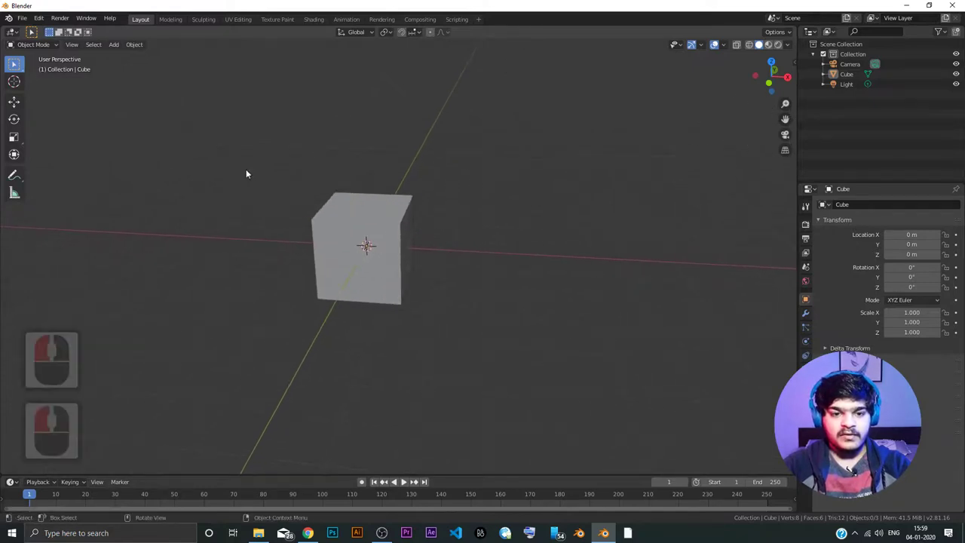
# Step: Untick Emulate 3 Button Mouse in Edit > Preferences and close the Preferences window
pyautogui.click(21, 19)
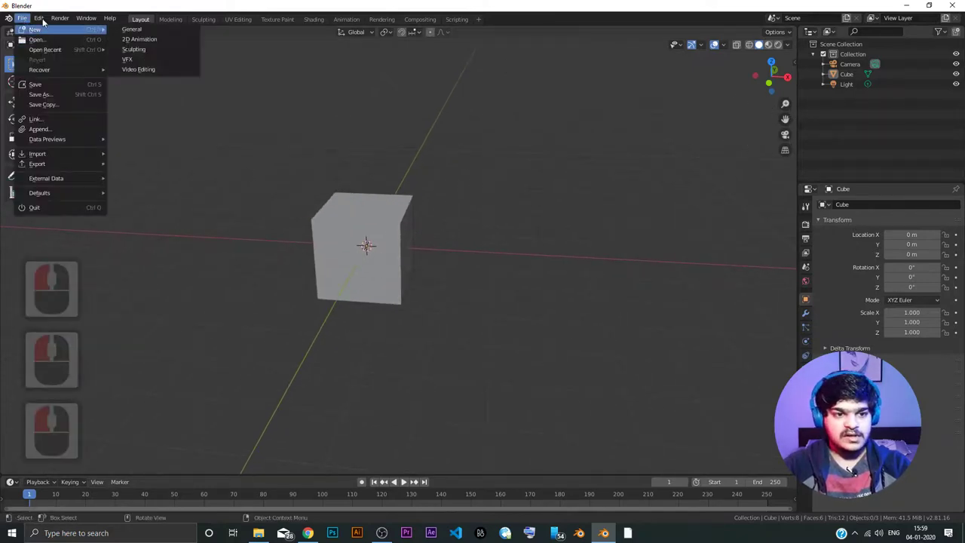
pyautogui.click(39, 18)
pyautogui.click(75, 161)
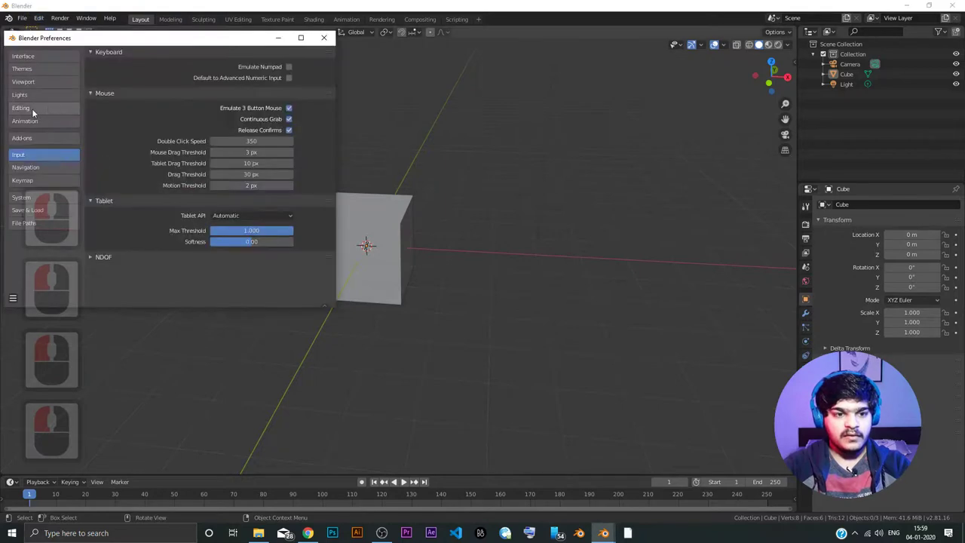
pyautogui.click(289, 107)
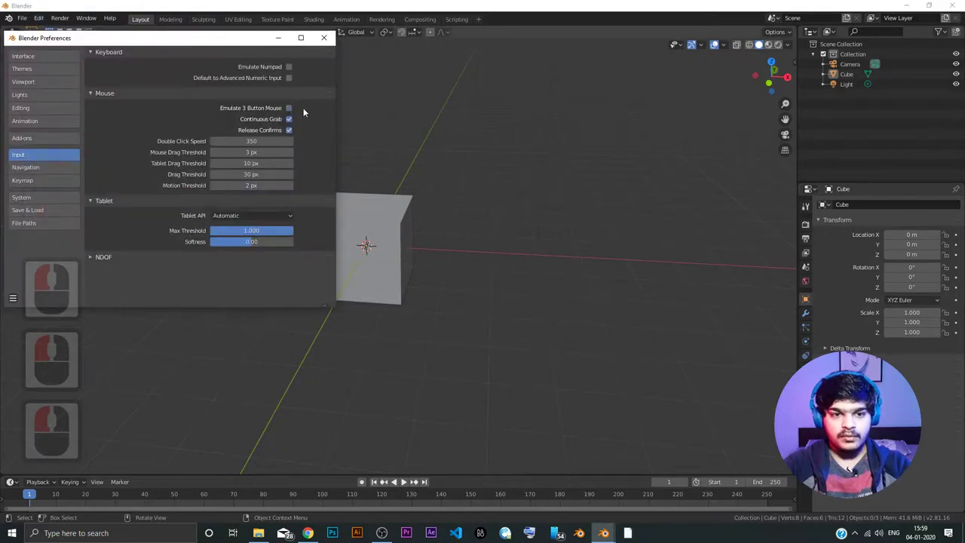
pyautogui.click(328, 43)
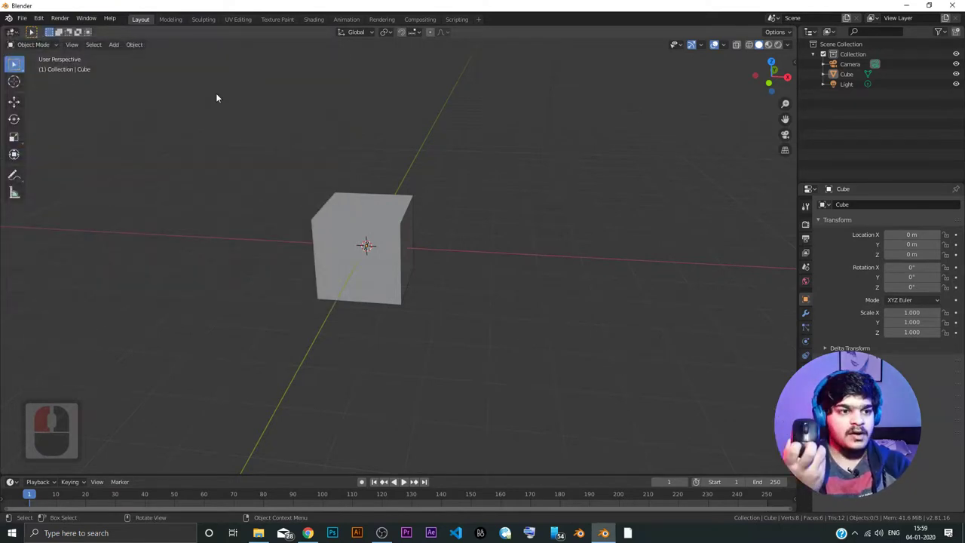
# Step: Orbit around the cube and zoom out until the camera and light are visible
pyautogui.moveTo(273, 136); pyautogui.dragTo(302, 174, button='middle')
pyautogui.scroll(-4, 329, 172)
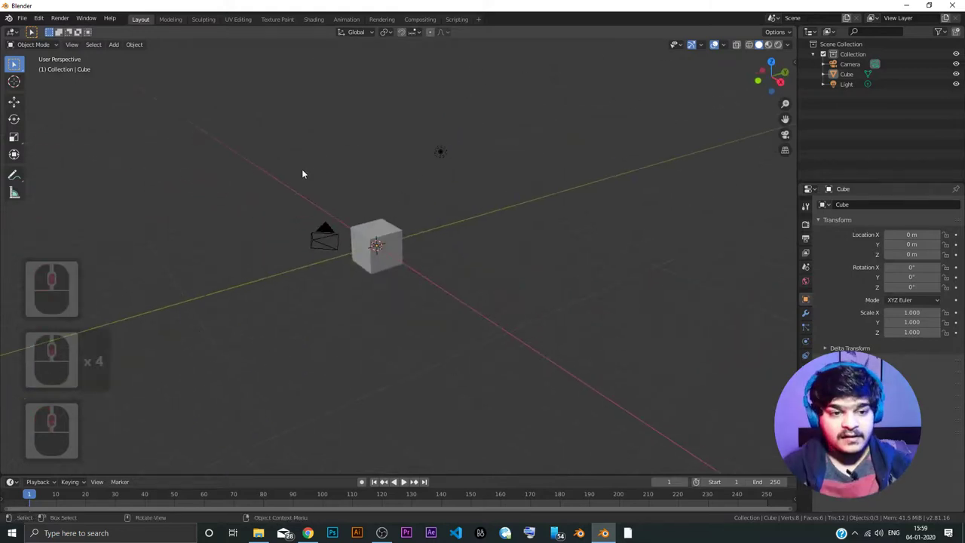